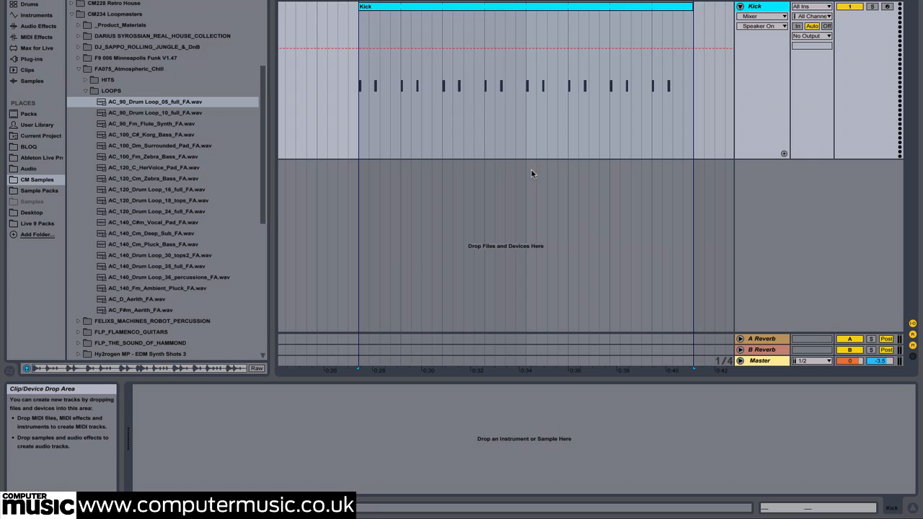
Step: Load AC_90_Drum Loop_05_full_FA.wav into a sampler on the Kick track and open the Kick clip
{"action": "left_click", "coordinate": [164, 103]}
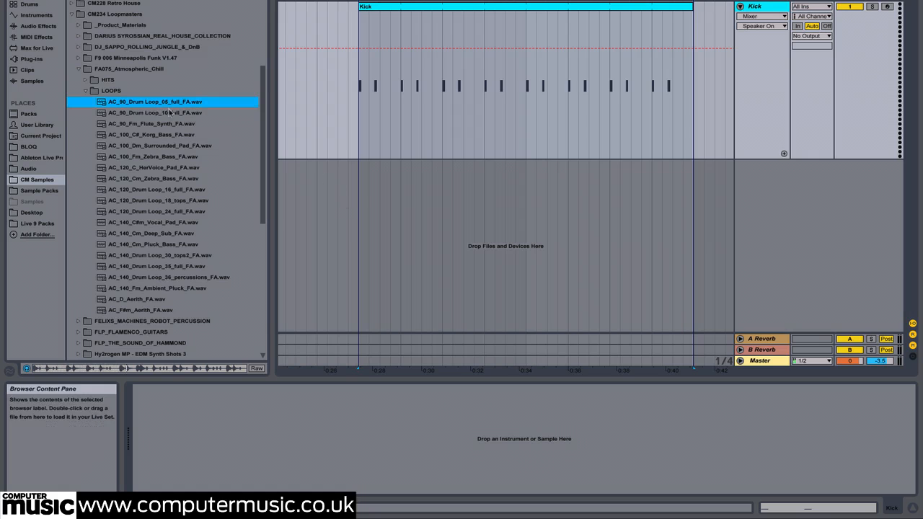
{"action": "left_click_drag", "start_coordinate": [279, 441], "coordinate": [280, 441]}
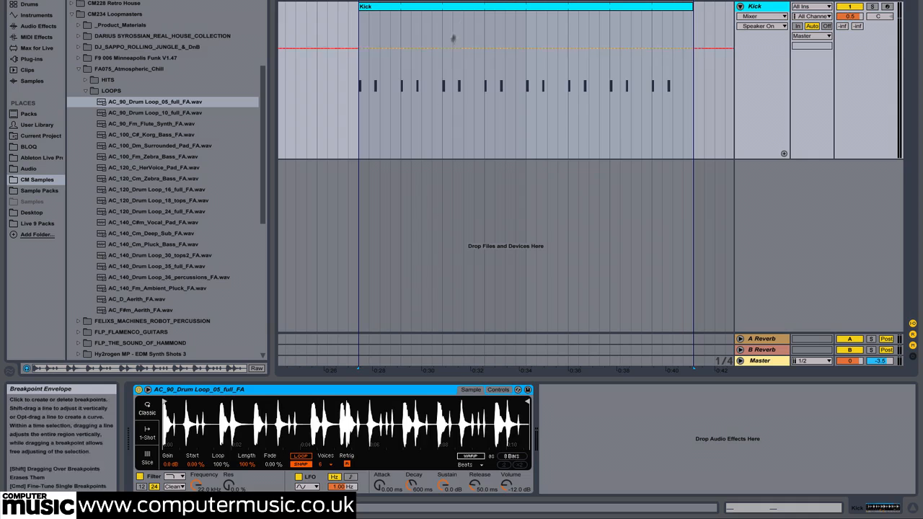
{"action": "double_click", "coordinate": [459, 6]}
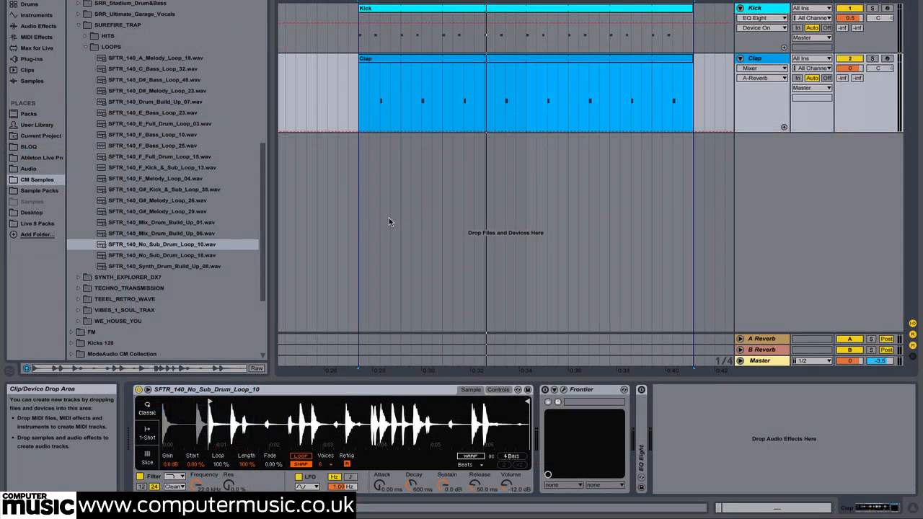
Step: Zoom in on the start of the SFTR_140_No_Sub_Drum_Loop_10 waveform on the Clap track and play the beat
{"action": "left_click", "coordinate": [210, 247]}
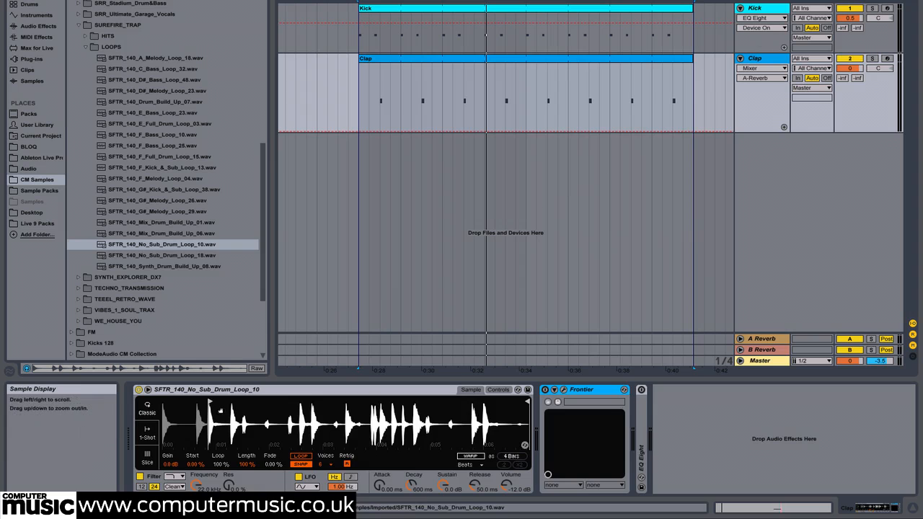
{"action": "mouse_move", "coordinate": [210, 414]}
{"action": "left_mouse_down"}
{"action": "mouse_move", "coordinate": [261, 429]}
{"action": "mouse_move", "coordinate": [265, 456]}
{"action": "mouse_move", "coordinate": [266, 420]}
{"action": "left_mouse_up"}
{"action": "key", "text": "space"}
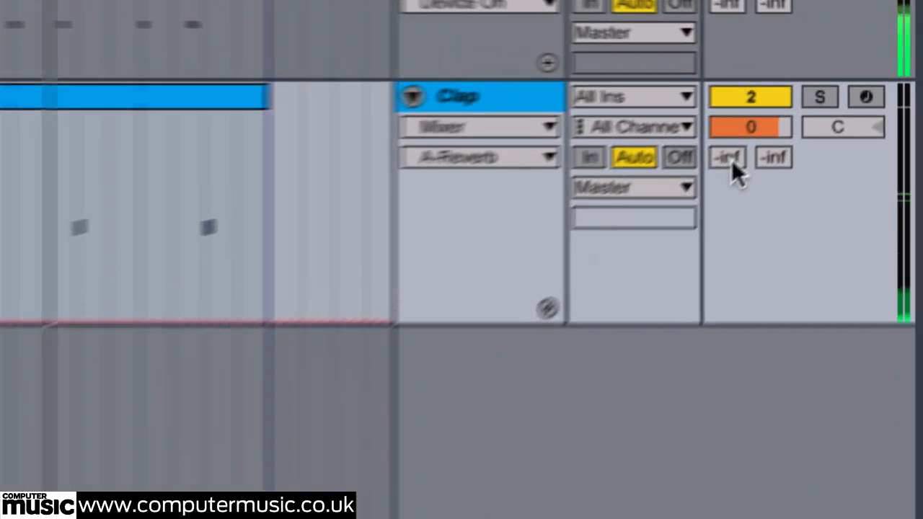
Step: Set the Clap track's send to the A Reverb return to -8 dB
{"action": "left_click", "coordinate": [730, 158]}
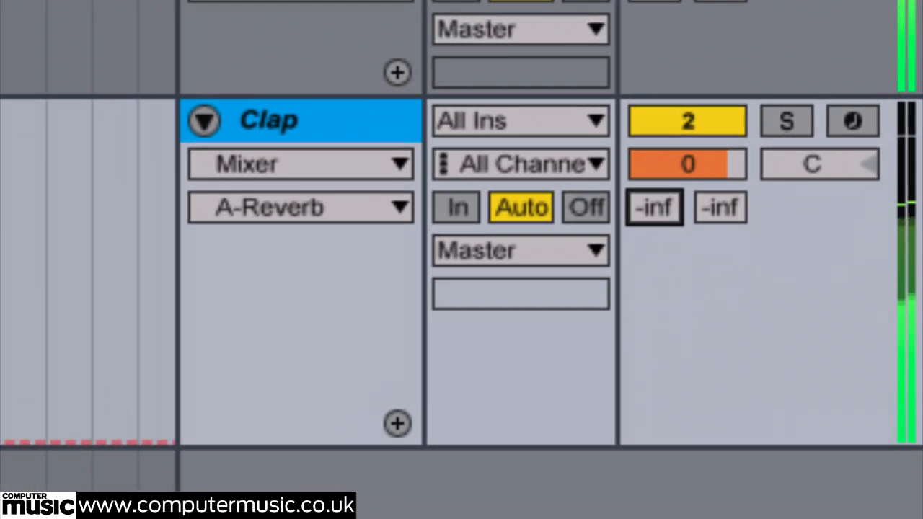
{"action": "type", "text": "-8"}
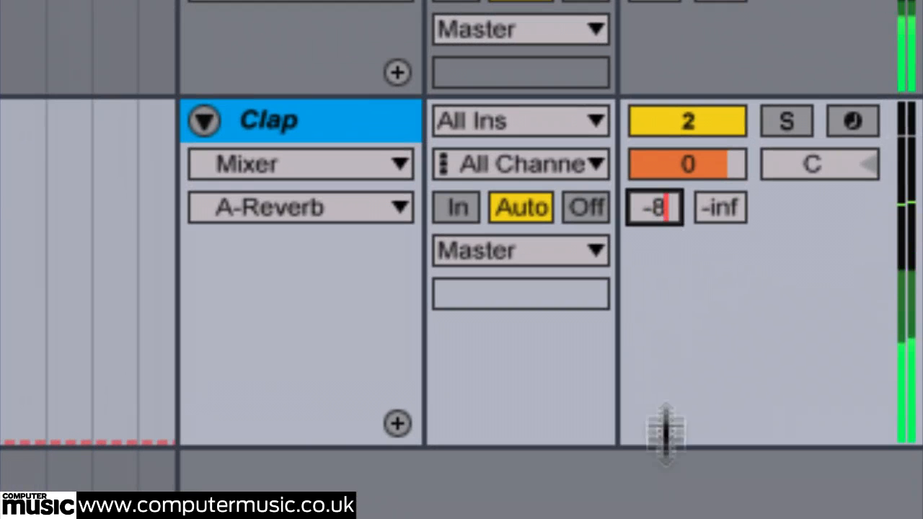
{"action": "key", "text": "Return"}
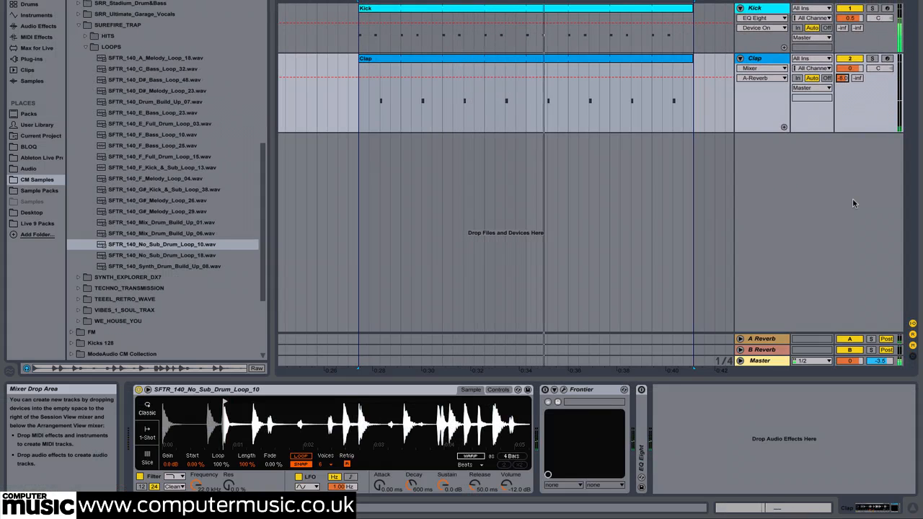
Step: Show the Clap track's Frontier limiter window and move it clear of the track controls
{"action": "left_click", "coordinate": [564, 391]}
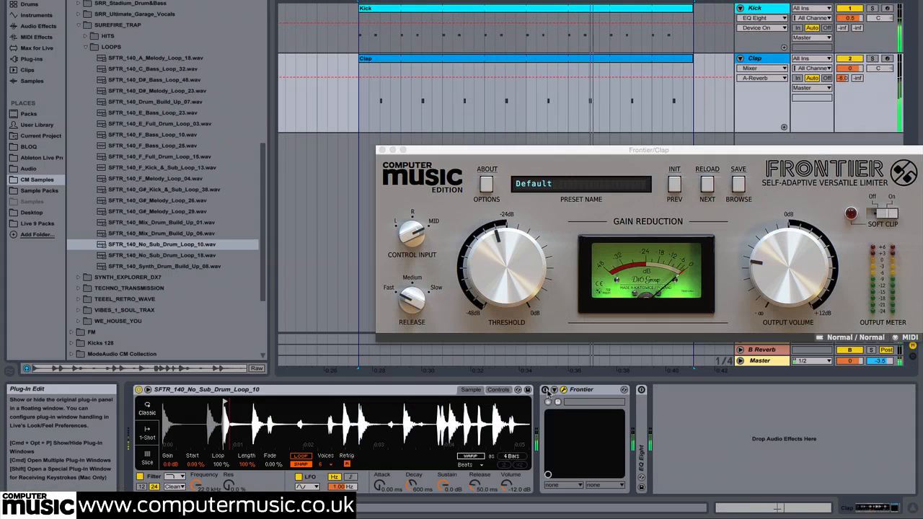
{"action": "left_click_drag", "start_coordinate": [596, 154], "coordinate": [474, 150]}
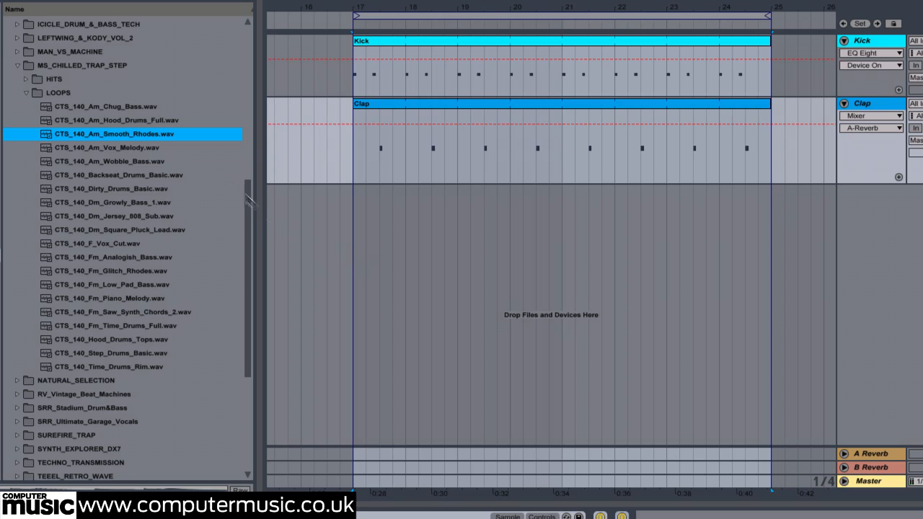
Step: Convert the harmony of CTS_140_Am_Smooth_Rhodes.wav to a new MIDI track
{"action": "right_click", "coordinate": [161, 137]}
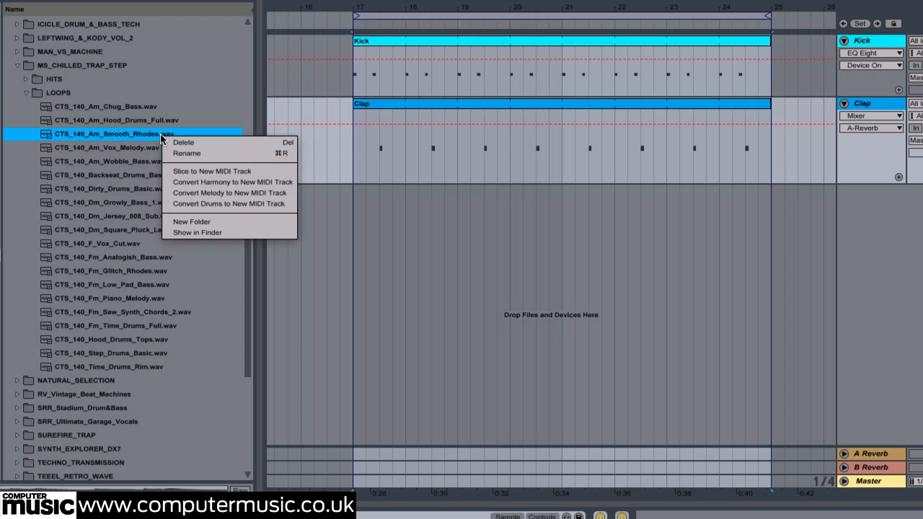
{"action": "left_click", "coordinate": [213, 184]}
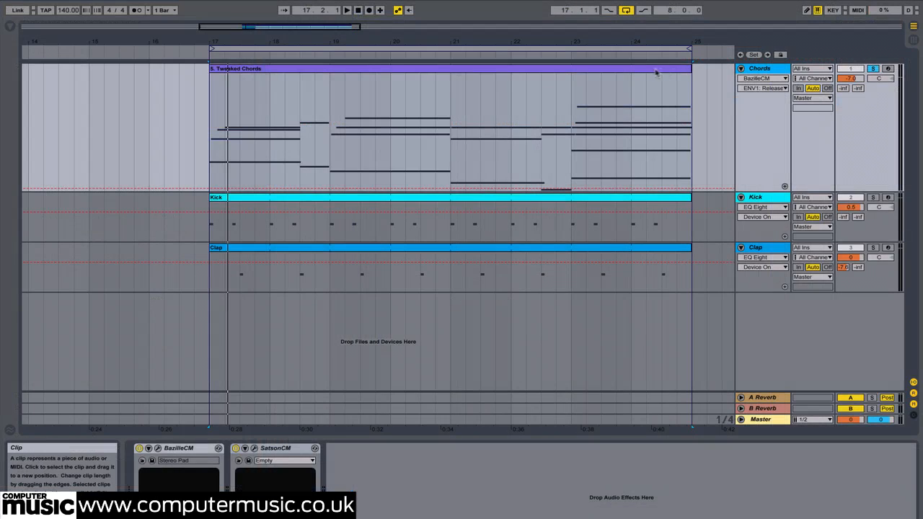
Step: Open the Tweaked Chords clip and view the full range of its MIDI notes
{"action": "left_click", "coordinate": [625, 72]}
{"action": "double_click", "coordinate": [583, 70]}
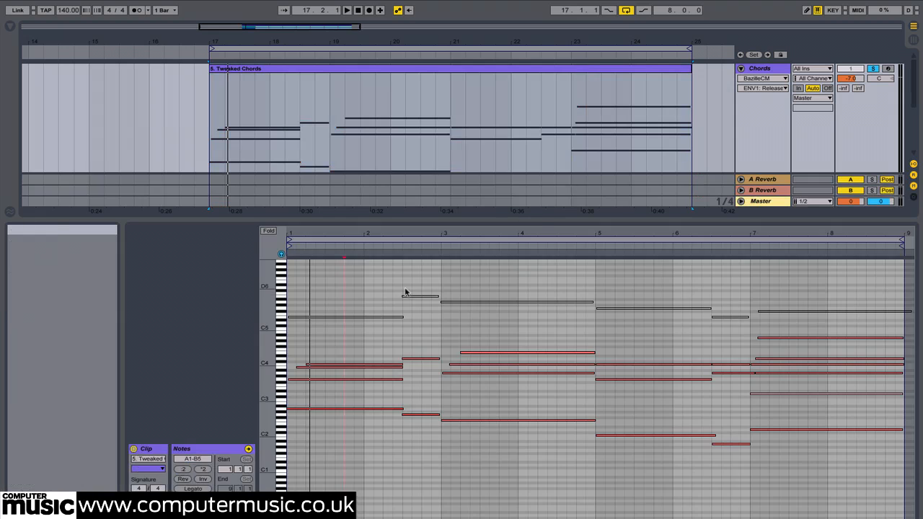
{"action": "left_click", "coordinate": [329, 298]}
{"action": "left_click_drag", "start_coordinate": [267, 326], "coordinate": [261, 342]}
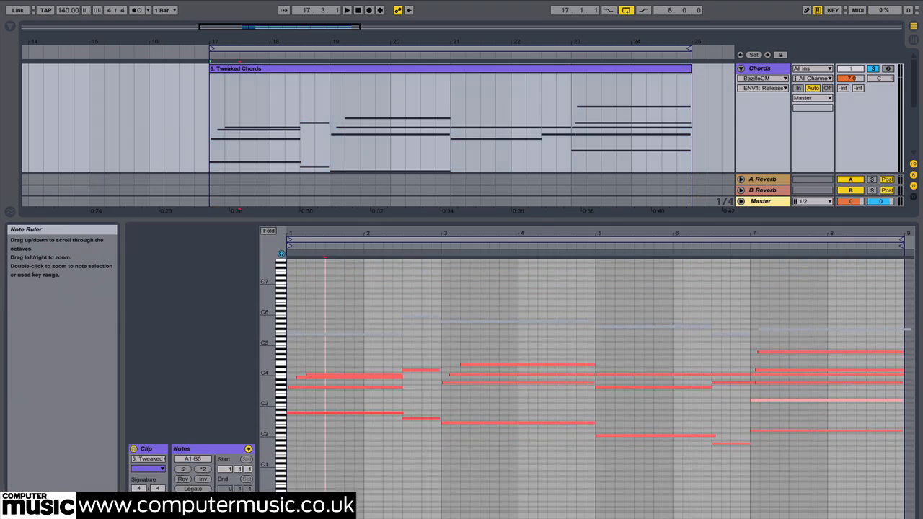
Step: Inspect the Envelope 1 settings of the Stereo Pad patch in the Chords track's BazilleCM synth, and close its window
{"action": "double_click", "coordinate": [767, 69]}
{"action": "left_click", "coordinate": [851, 78]}
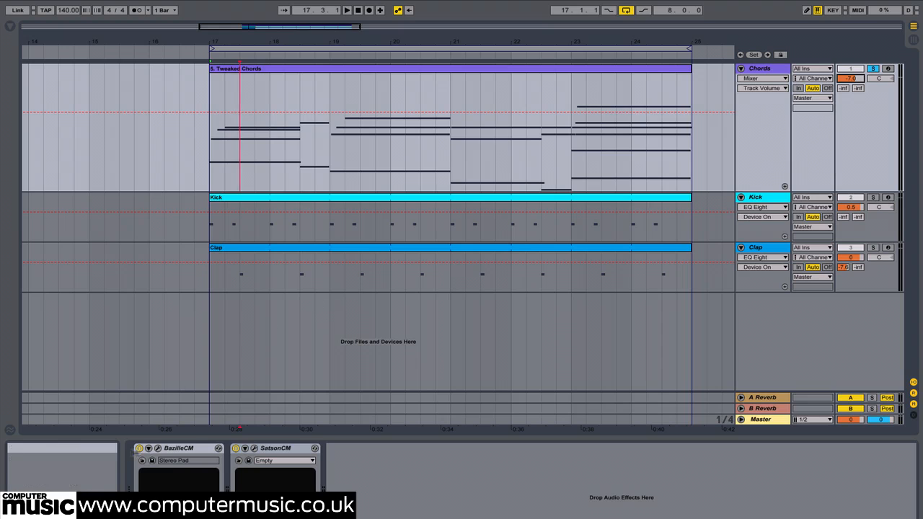
{"action": "left_click", "coordinate": [159, 447]}
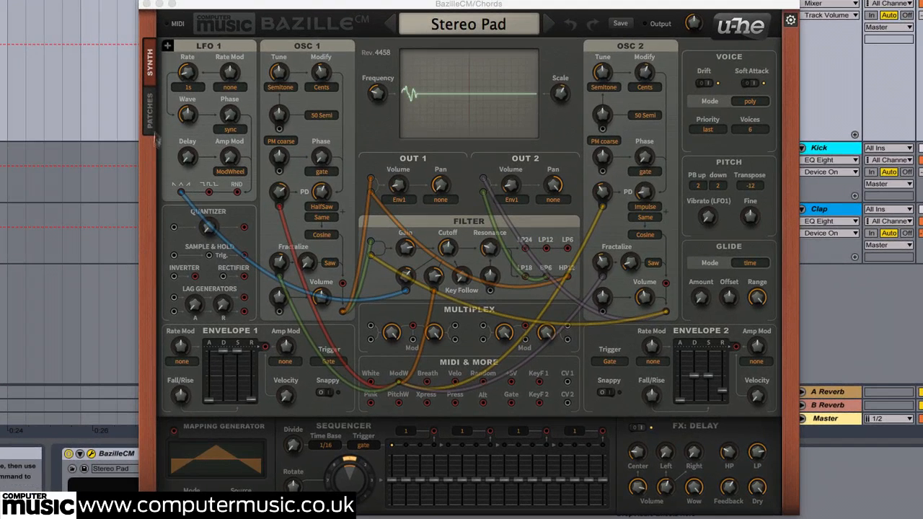
{"action": "left_click", "coordinate": [207, 168]}
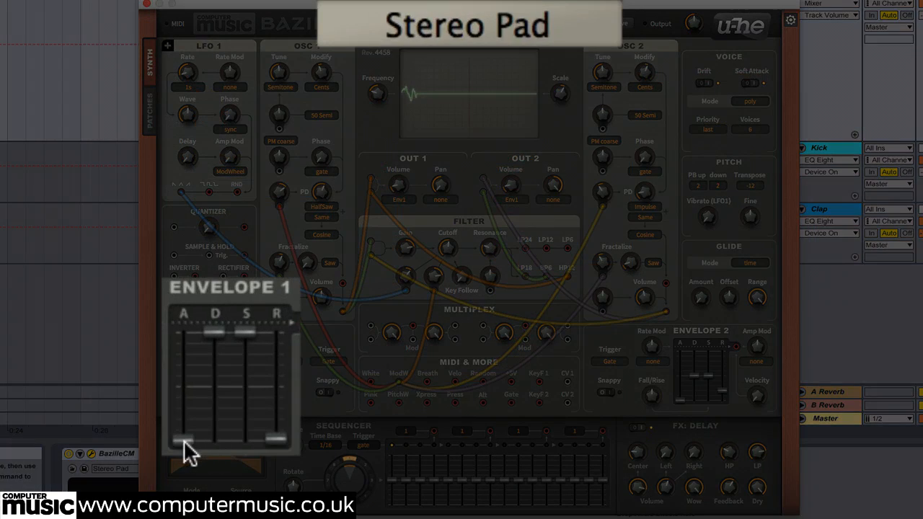
{"action": "left_click", "coordinate": [209, 400]}
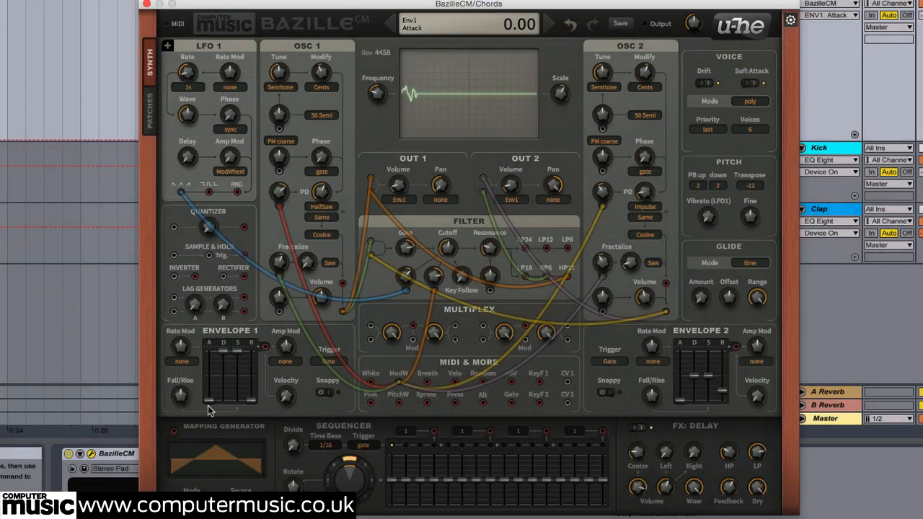
{"action": "left_click", "coordinate": [147, 5]}
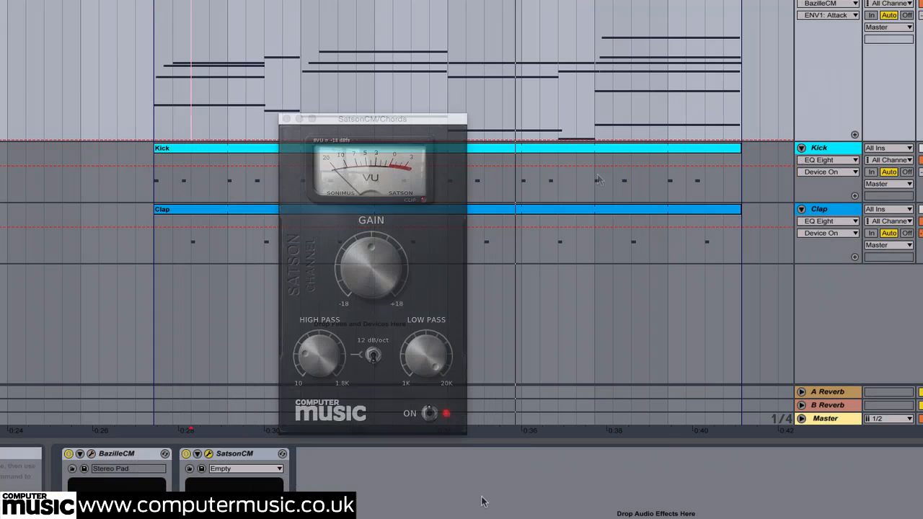
Step: During playback, enable SC Comp on the Chords track and sidechain it from the Kick track
{"action": "key", "text": "space"}
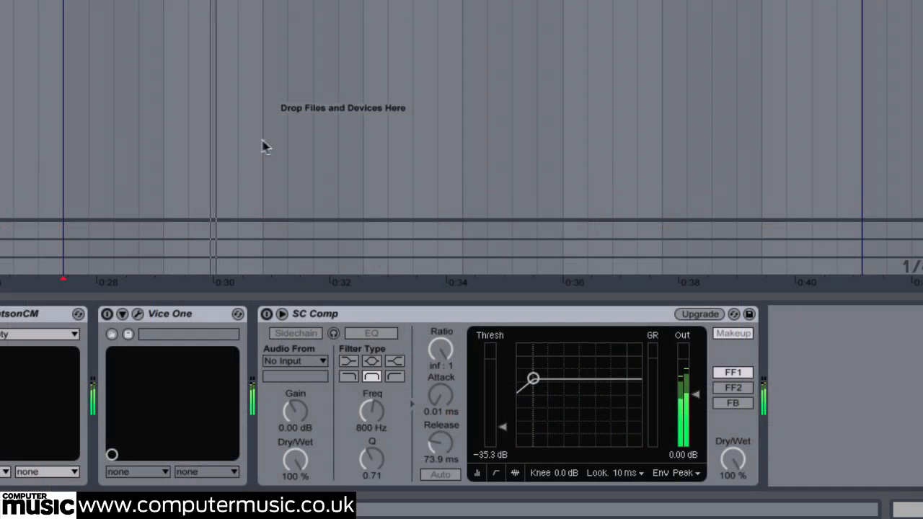
{"action": "left_click", "coordinate": [266, 314]}
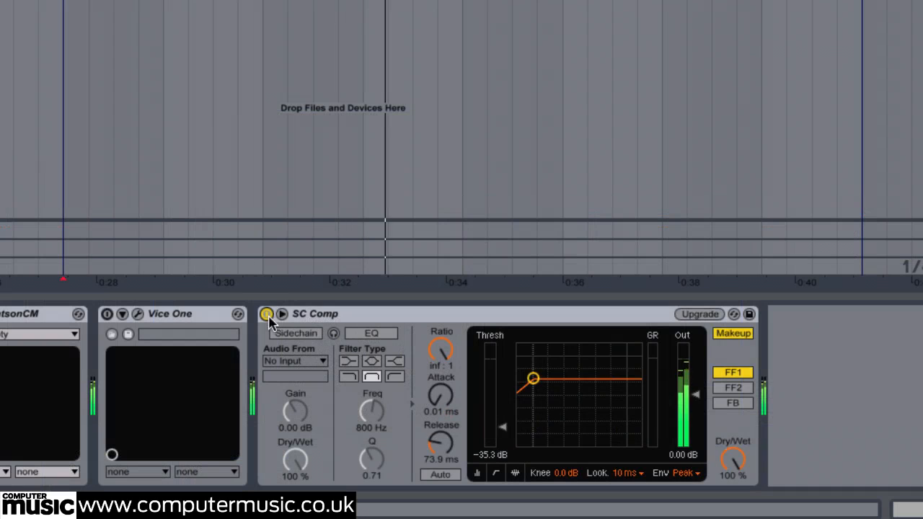
{"action": "left_click", "coordinate": [297, 335]}
{"action": "left_click", "coordinate": [304, 361]}
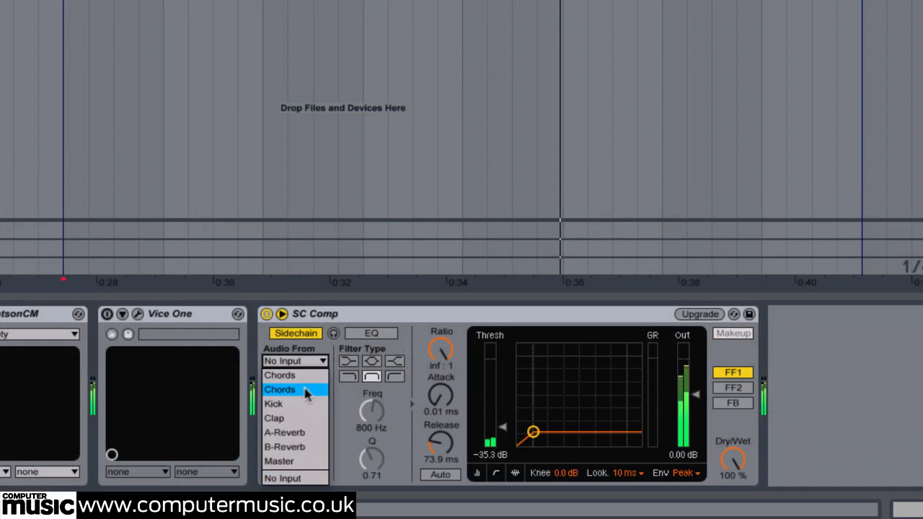
{"action": "left_click", "coordinate": [302, 405]}
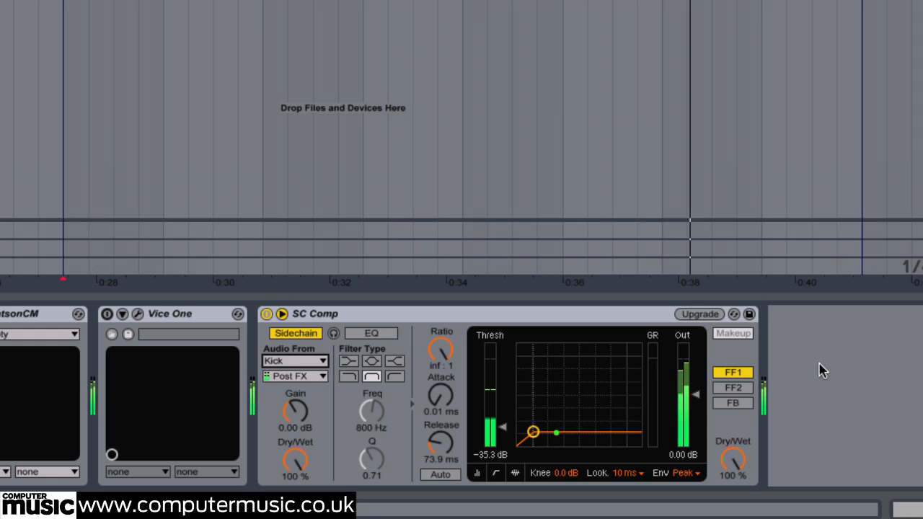
Step: Enable the Vice One effect on the Chords track and show its plug-in window
{"action": "left_click", "coordinate": [106, 314]}
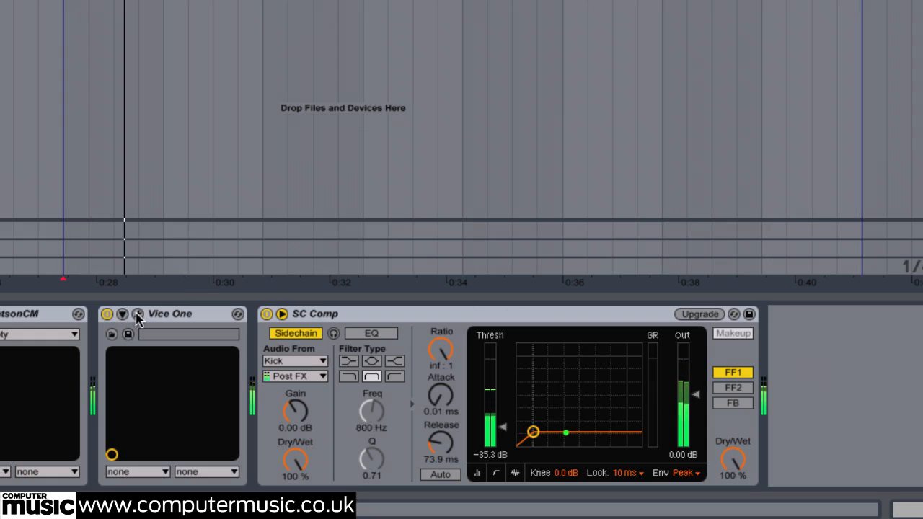
{"action": "left_click", "coordinate": [137, 315]}
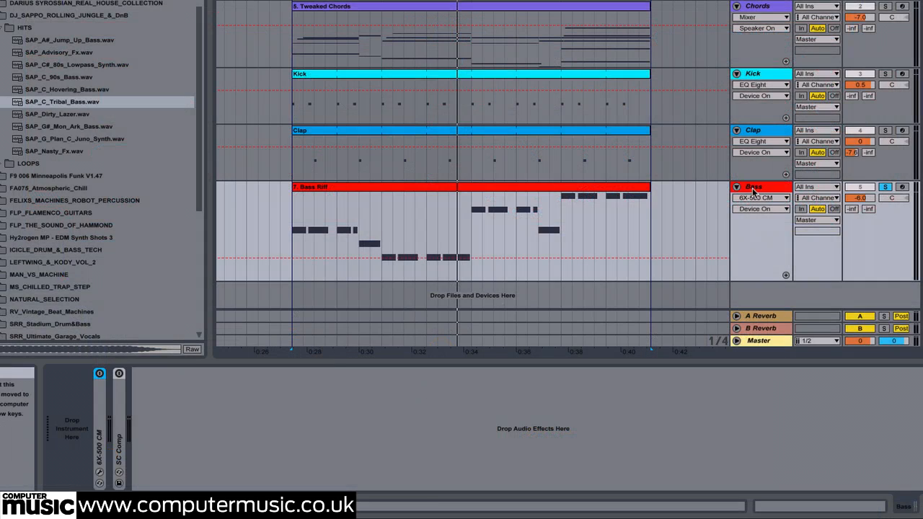
Step: Load SAP_C_Tribal_Bass.wav from the DJ_SAPPO_ROLLING_JUNGLE_&_DnB hits into a sampler on the Bass track
{"action": "left_click", "coordinate": [93, 15]}
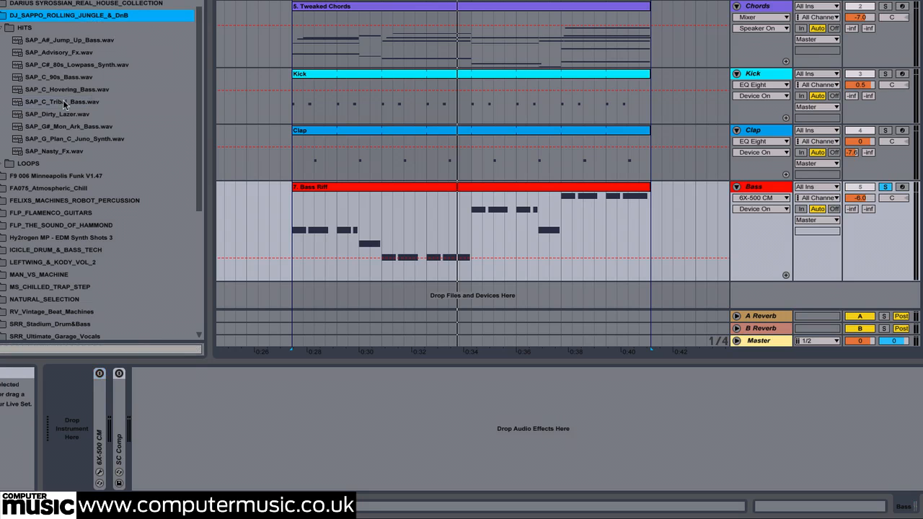
{"action": "left_click_drag", "start_coordinate": [63, 105], "coordinate": [75, 405]}
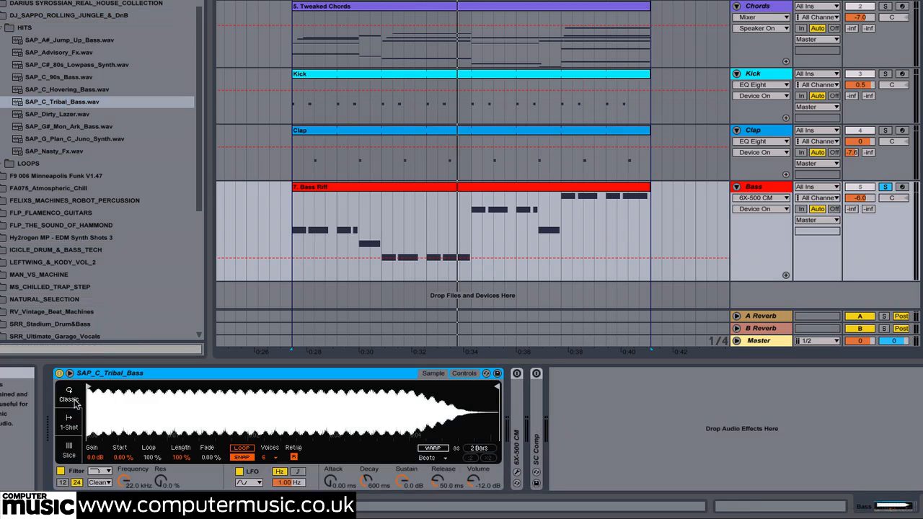
Step: Select the Bass Riff clip and play it through the Tribal Bass sampler
{"action": "left_click", "coordinate": [858, 198]}
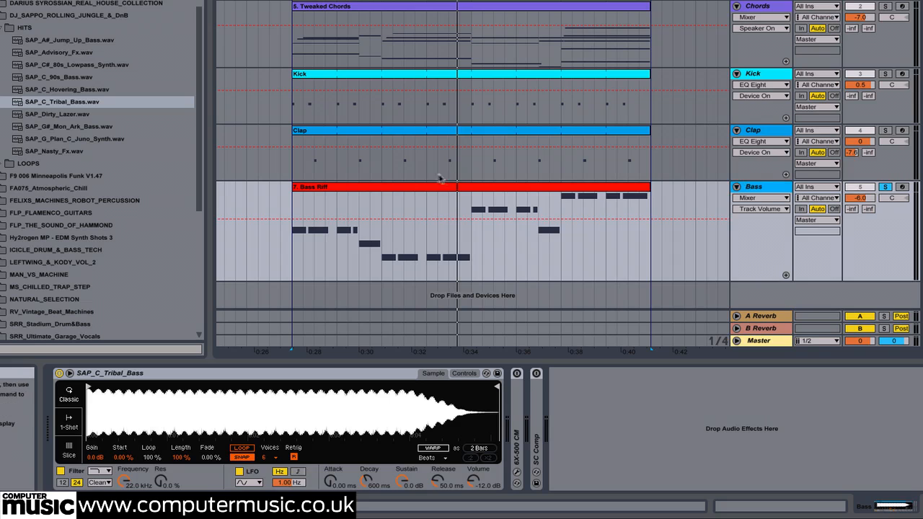
{"action": "left_click", "coordinate": [360, 190]}
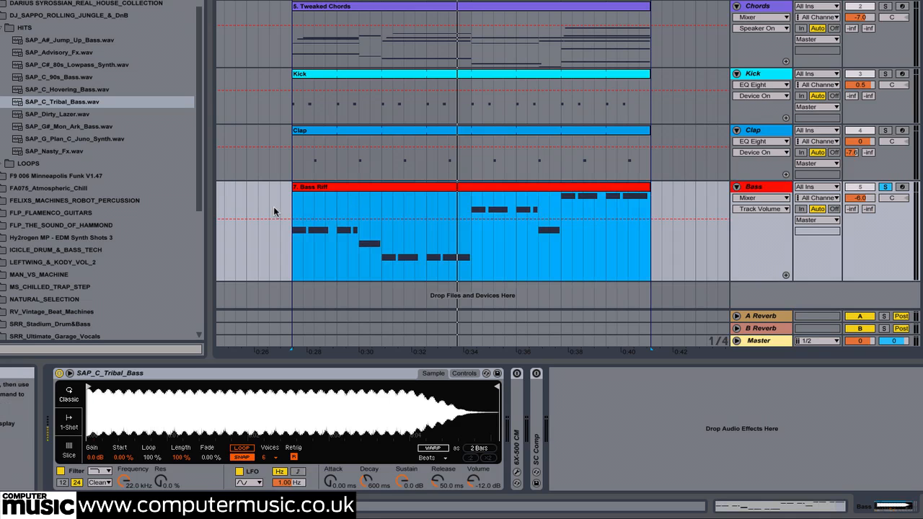
{"action": "key", "text": "space"}
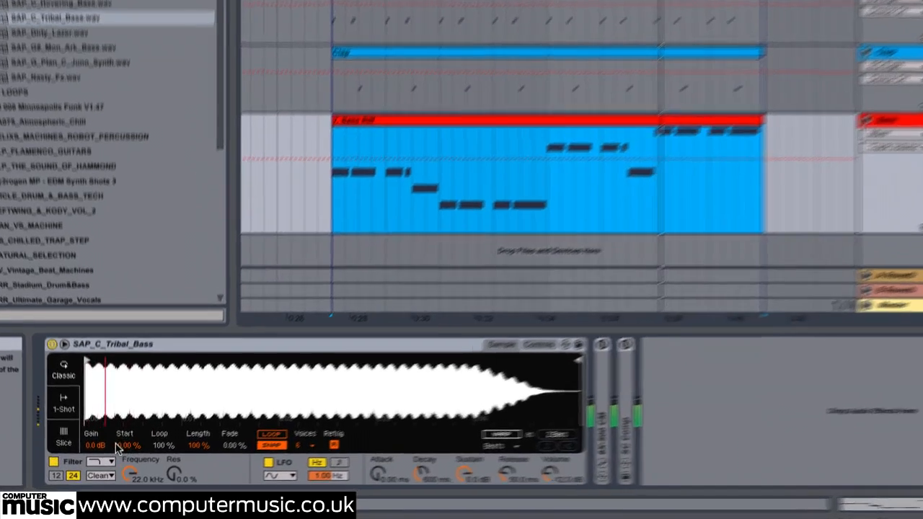
Step: Set the SAP_C_Tribal_Bass sample start to 8.60 % and its attack to 2.7 ms
{"action": "left_click", "coordinate": [120, 457]}
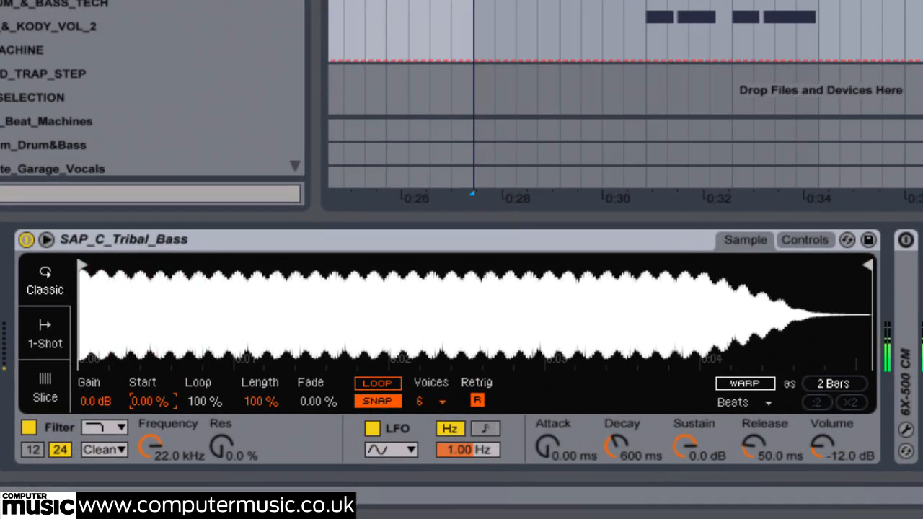
{"action": "key", "text": "Return"}
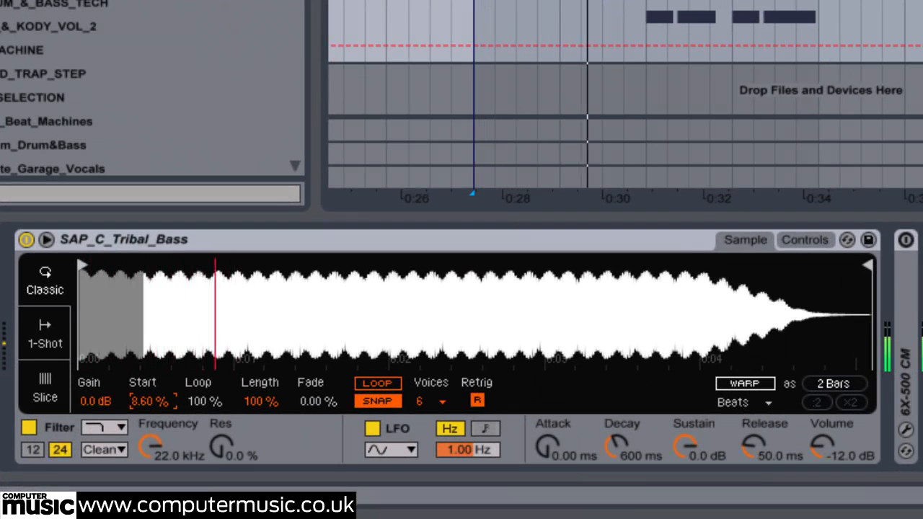
{"action": "left_click", "coordinate": [549, 447]}
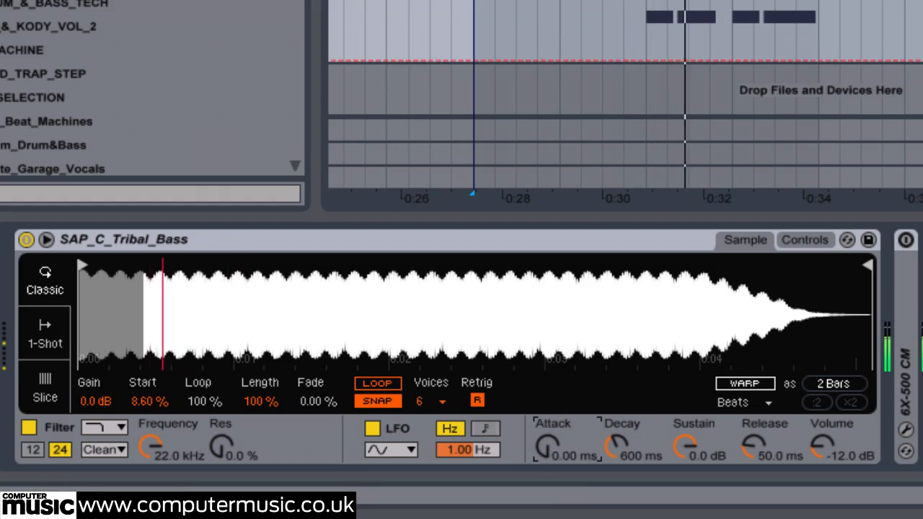
{"action": "type", "text": "2.7"}
{"action": "key", "text": "Return"}
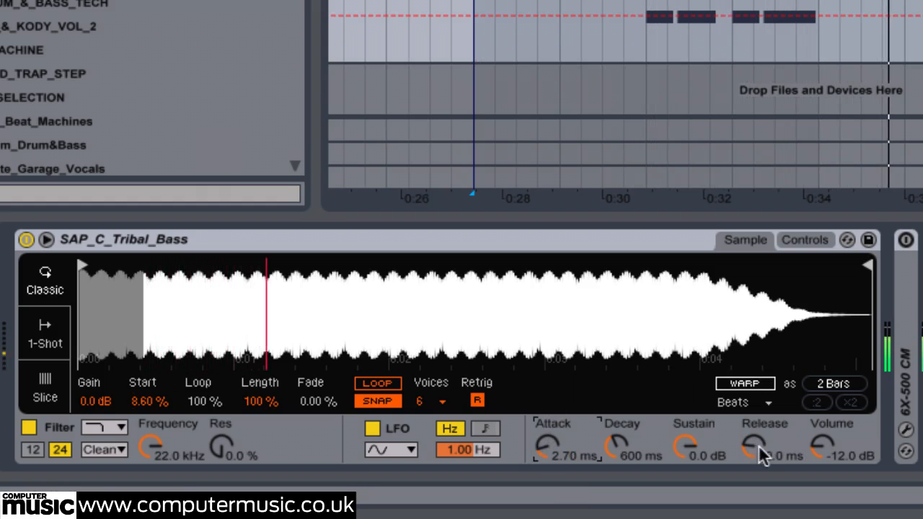
Step: Set the SAP_C_Tribal_Bass sampler's release to 145 ms and its number of voices to 1
{"action": "left_click_drag", "start_coordinate": [763, 456], "coordinate": [763, 462]}
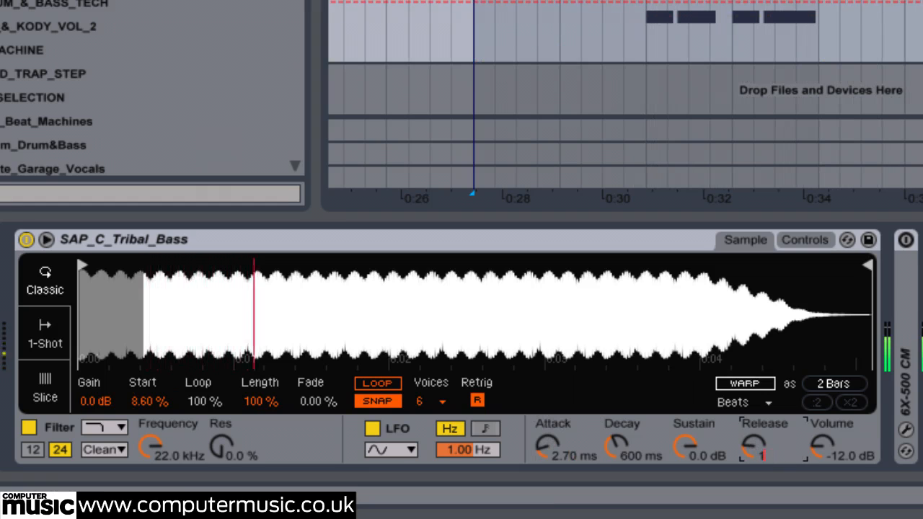
{"action": "key", "text": "Return"}
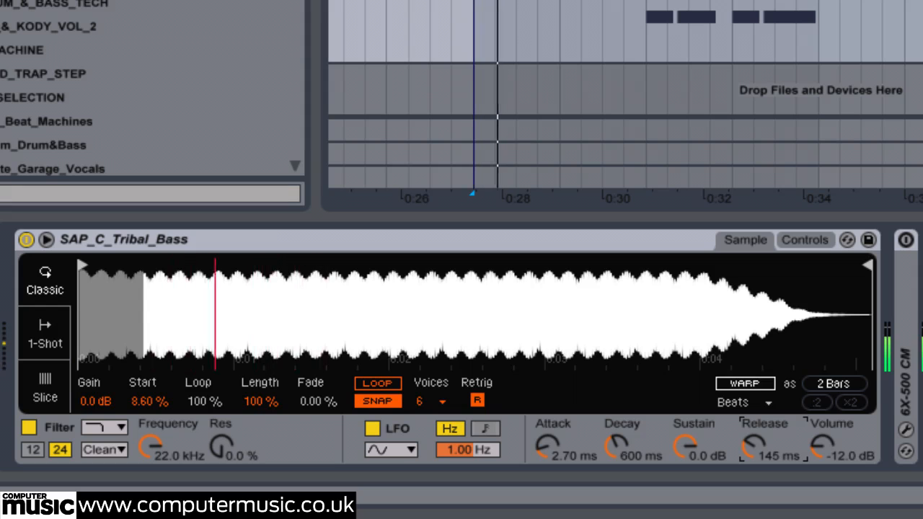
{"action": "left_click", "coordinate": [438, 404]}
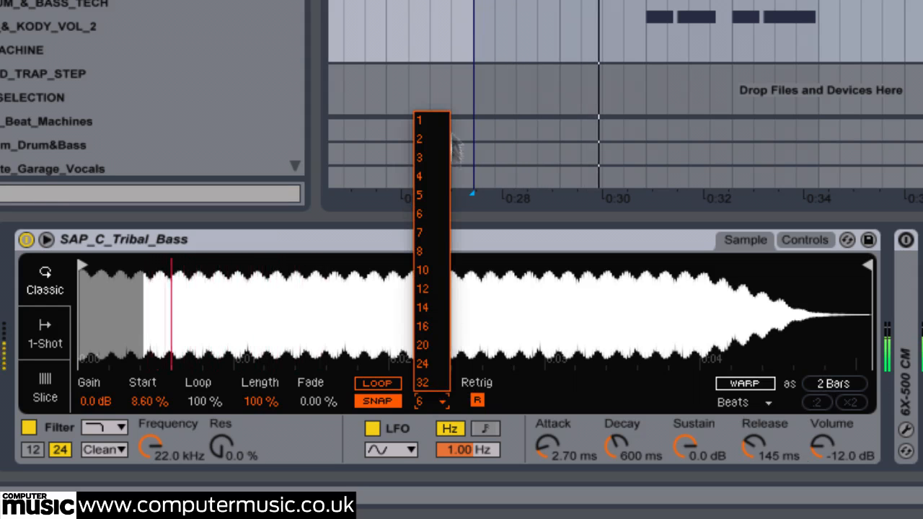
{"action": "left_click", "coordinate": [435, 121]}
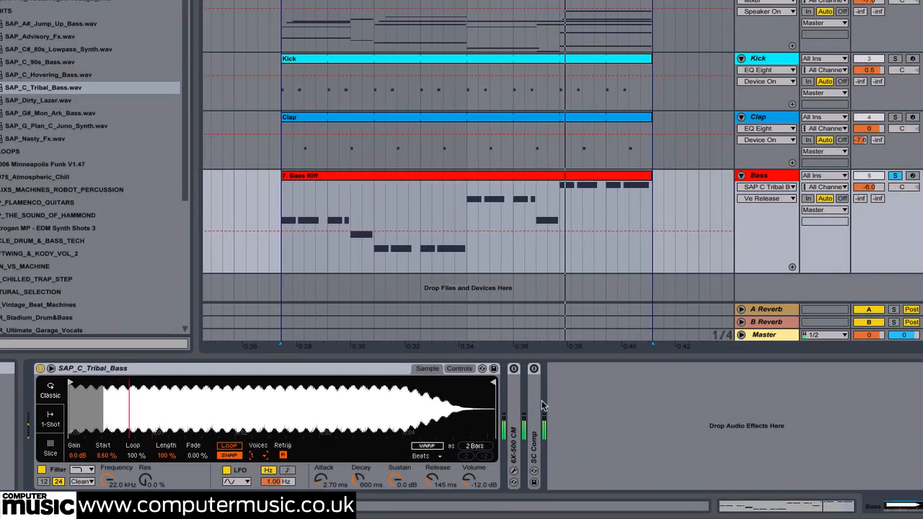
Step: Enable the 6X-500 CM preamp on the Bass track and check its settings in the plug-in window
{"action": "left_click", "coordinate": [546, 359]}
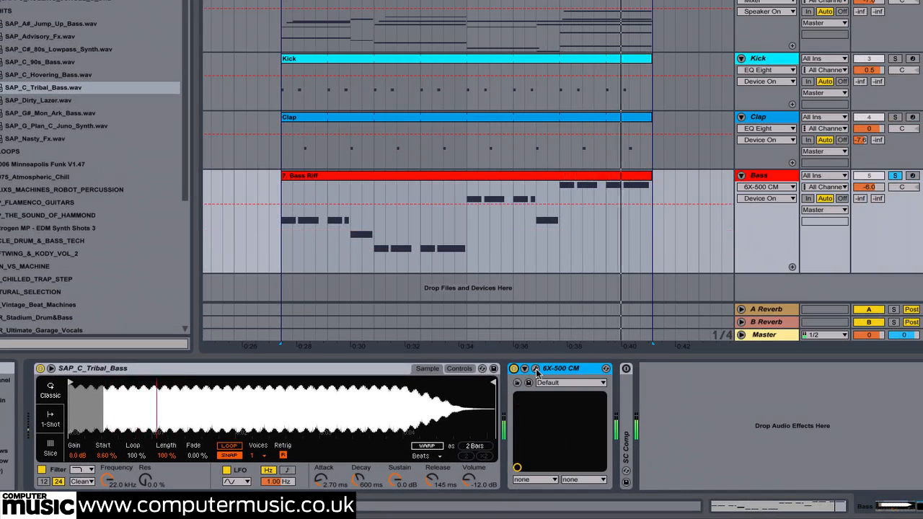
{"action": "left_click", "coordinate": [536, 370]}
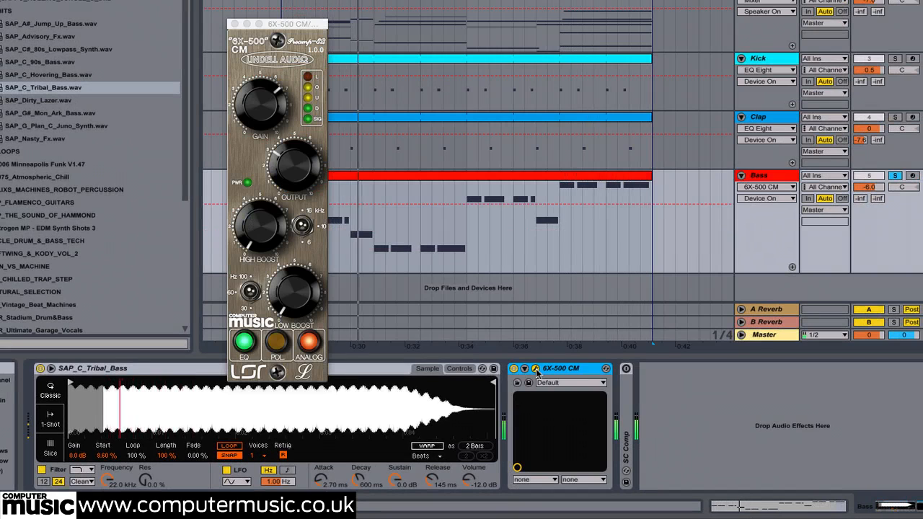
{"action": "left_click", "coordinate": [536, 369]}
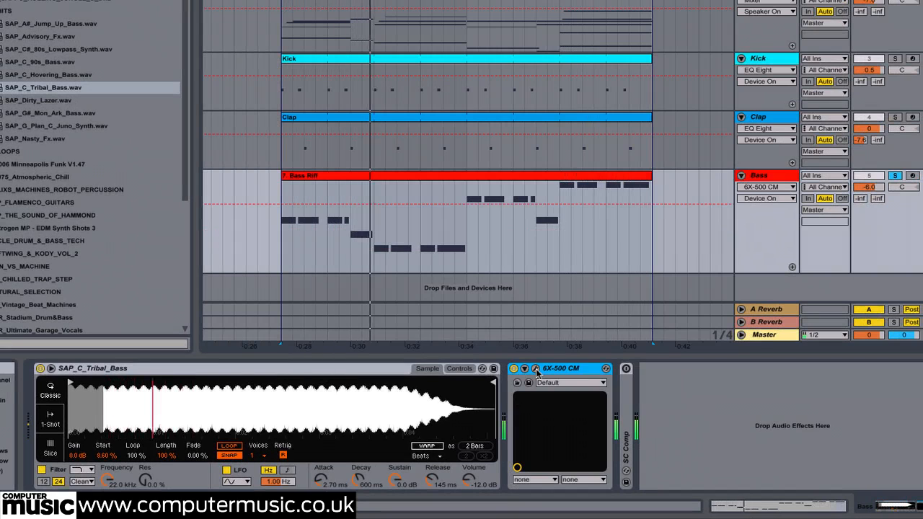
Step: Enable and expand the SC Comp sidechain compressor on the Bass track, and take the track out of solo
{"action": "double_click", "coordinate": [626, 380]}
{"action": "left_click", "coordinate": [646, 382]}
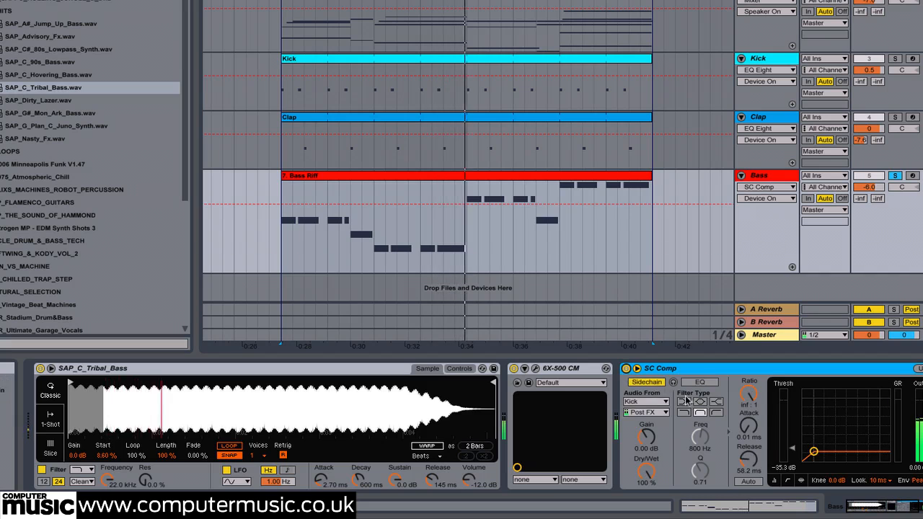
{"action": "scroll", "coordinate": [659, 404], "scroll_direction": "right", "scroll_amount": 3}
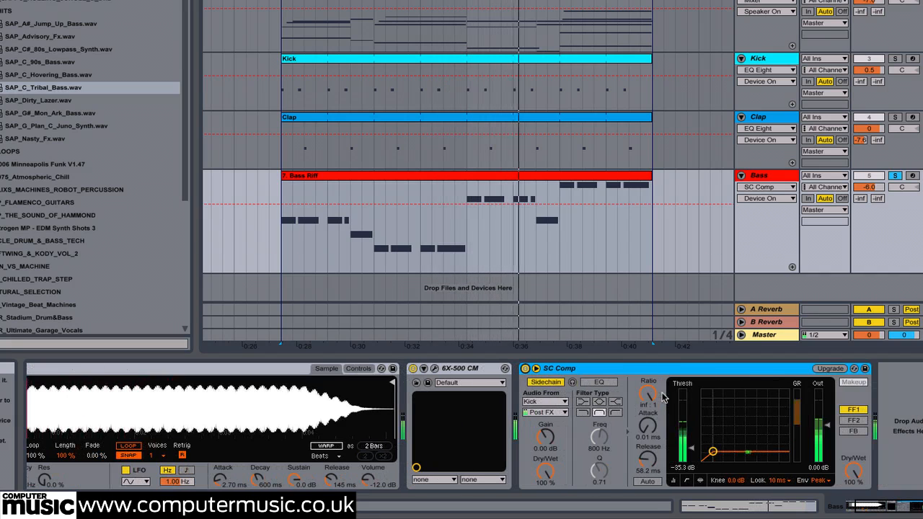
{"action": "left_click", "coordinate": [896, 177]}
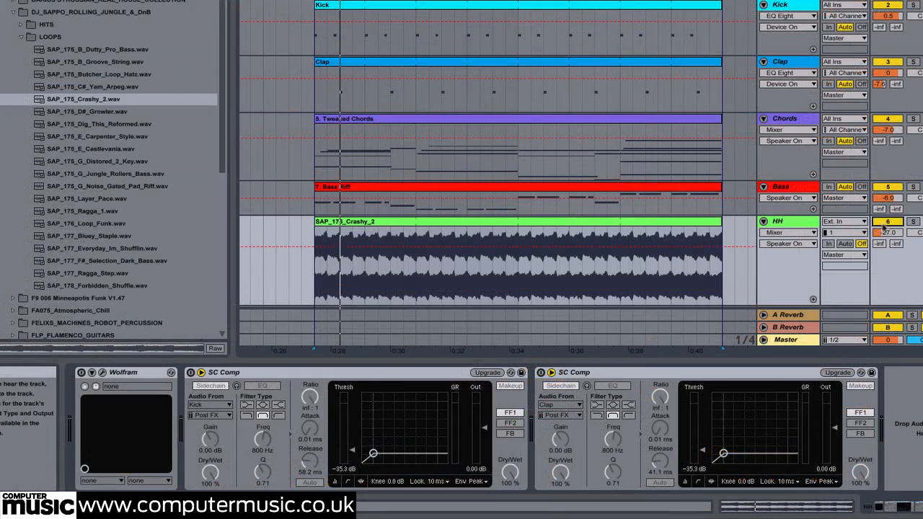
Step: Locate the SAP_175_Crashy_2.wav loop in the browser and play back its clip on the HH track
{"action": "left_click", "coordinate": [495, 222]}
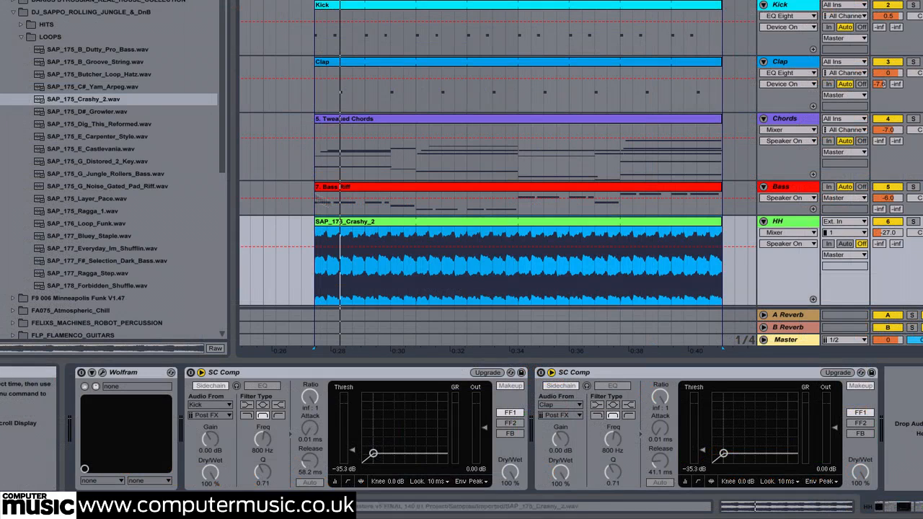
{"action": "left_click", "coordinate": [117, 103]}
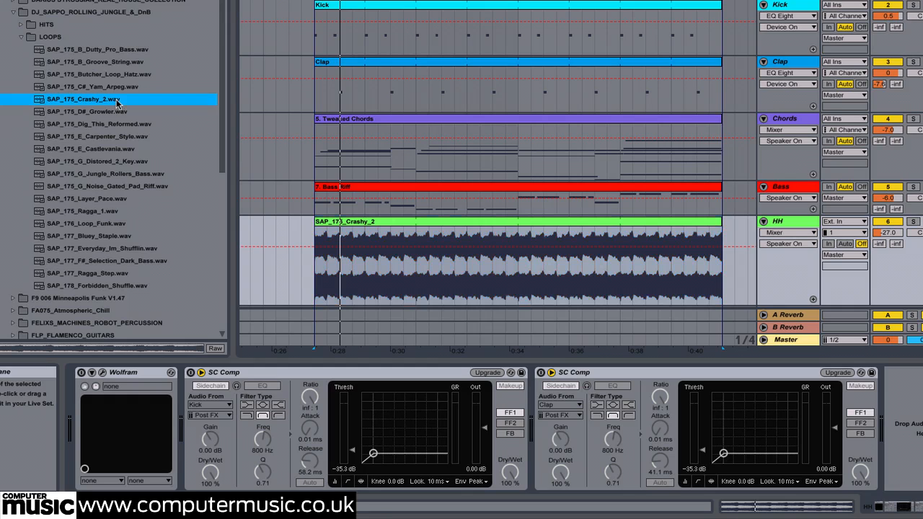
{"action": "left_click", "coordinate": [380, 222]}
{"action": "key", "text": "space"}
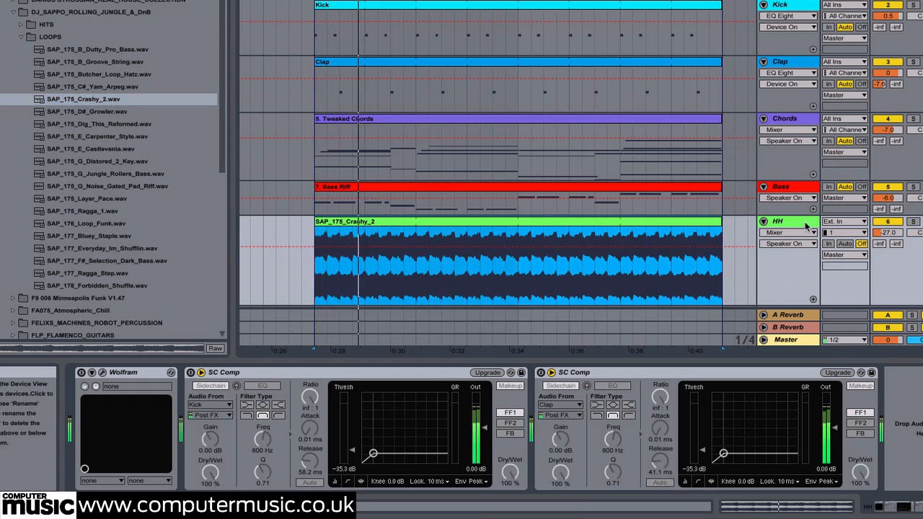
Step: Set the warp mode of the SAP_175_Crashy_2 clip to Re-Pitch
{"action": "double_click", "coordinate": [448, 224]}
{"action": "left_click", "coordinate": [205, 442]}
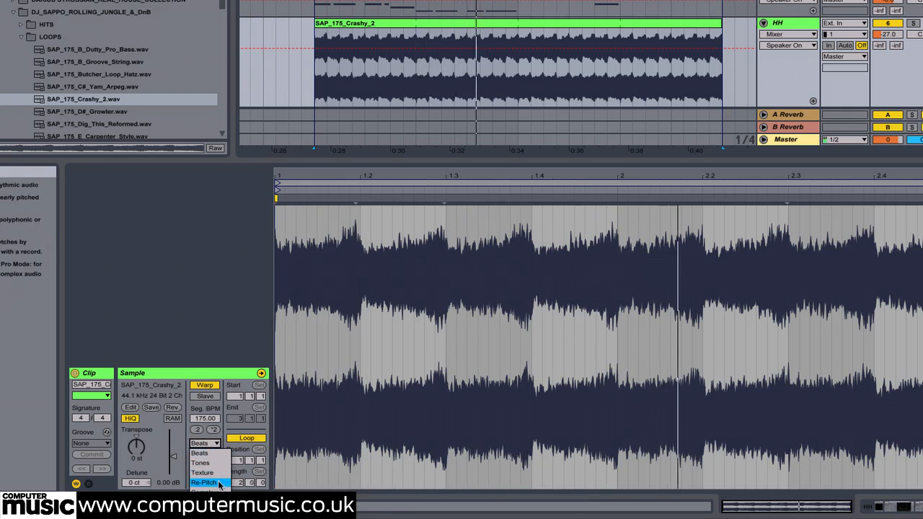
{"action": "left_click", "coordinate": [205, 482]}
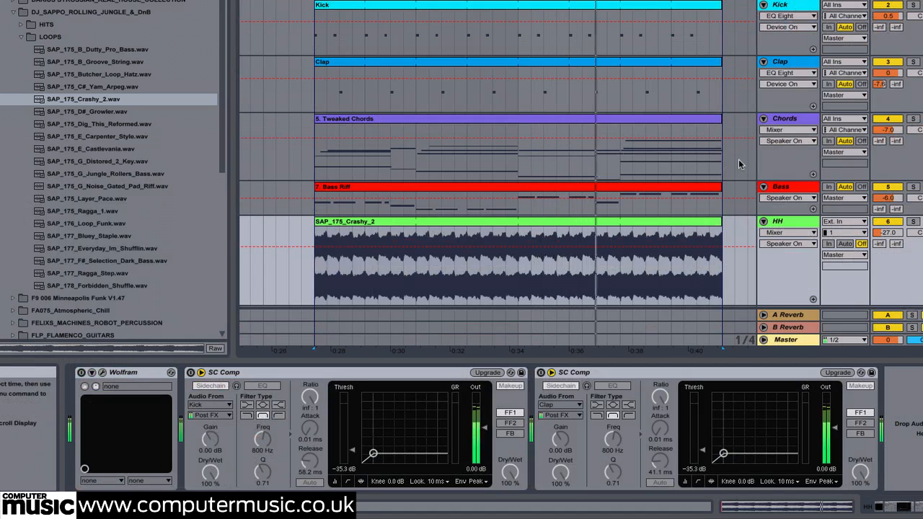
Step: Enable the Wolfram effect on the HH track and check its Pattern - Chopper preset in the plug-in window
{"action": "left_click", "coordinate": [81, 372]}
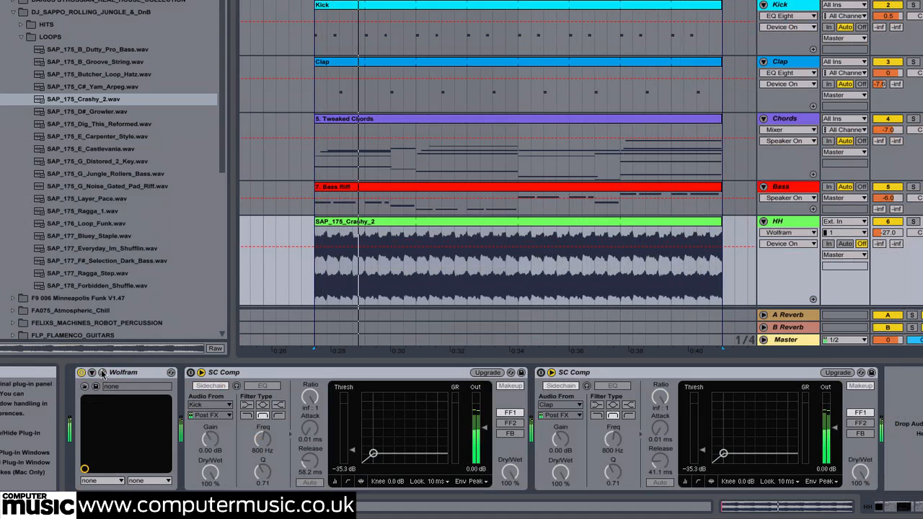
{"action": "left_click", "coordinate": [103, 373]}
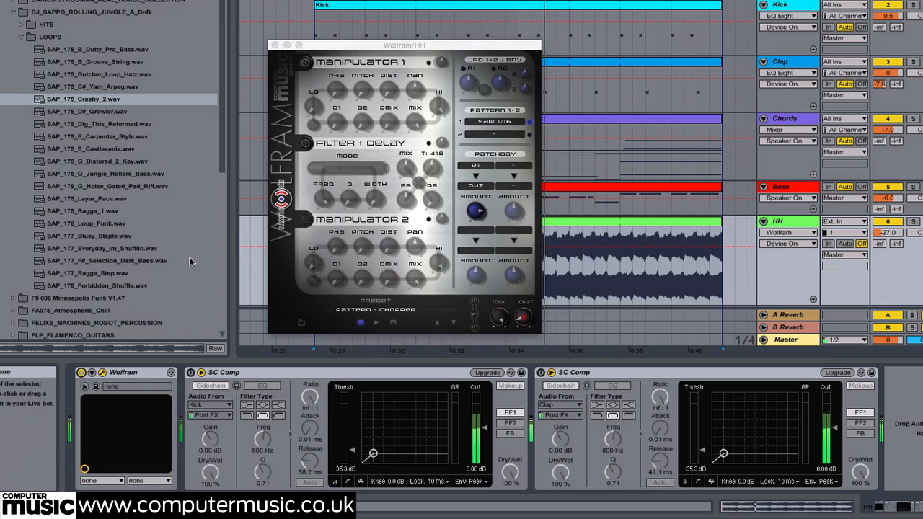
{"action": "left_click", "coordinate": [274, 46]}
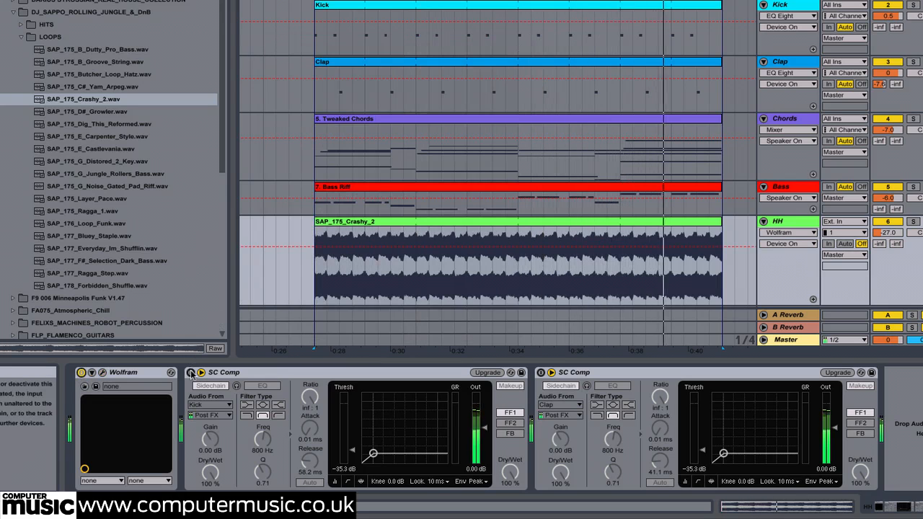
Step: Enable both SC Comp compressors on the HH track, one sidechained to the Kick and one to the Clap
{"action": "left_click", "coordinate": [190, 373]}
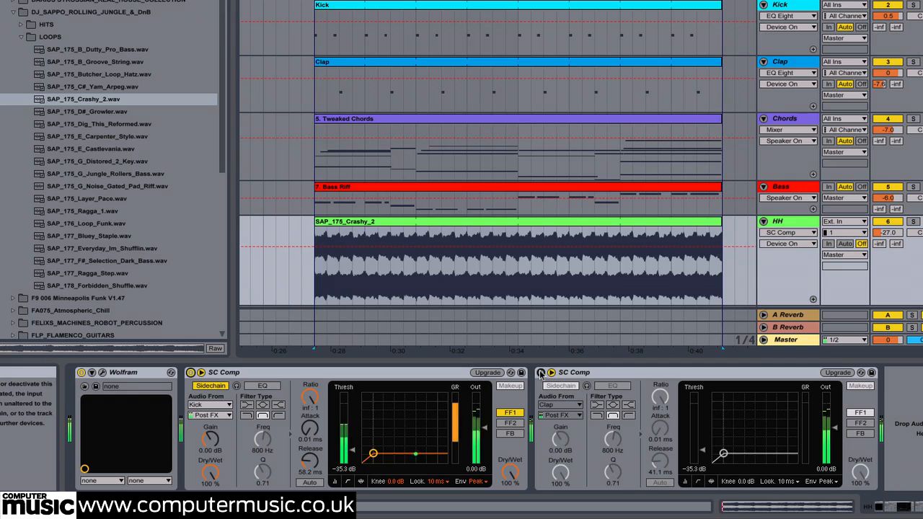
{"action": "left_click", "coordinate": [540, 373]}
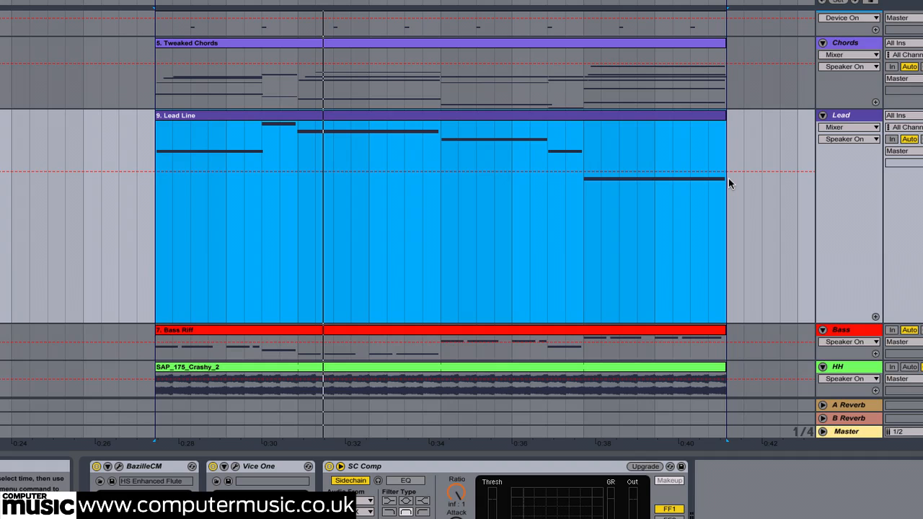
Step: Examine the HS Enhanced Flute patch in the Lead track's BazilleCM patch browser, and select the Lead track
{"action": "left_click", "coordinate": [120, 469]}
{"action": "left_click", "coordinate": [121, 105]}
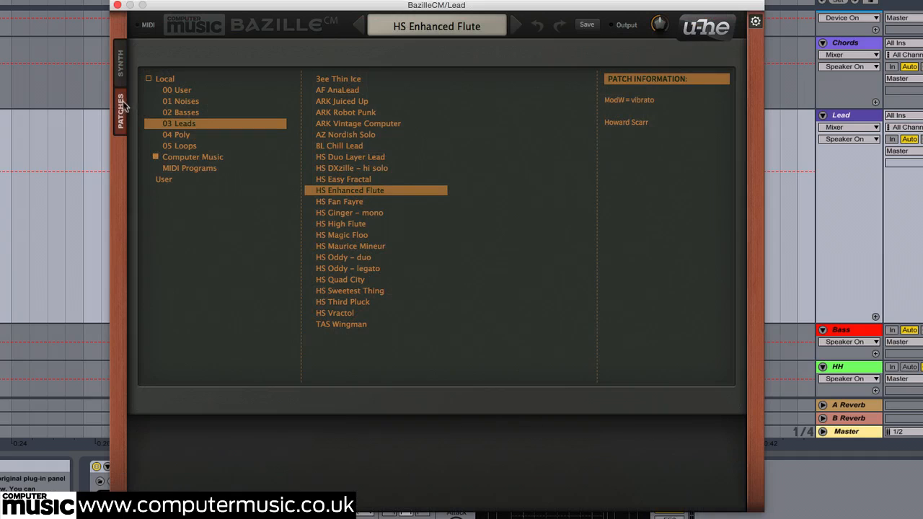
{"action": "left_click", "coordinate": [117, 5]}
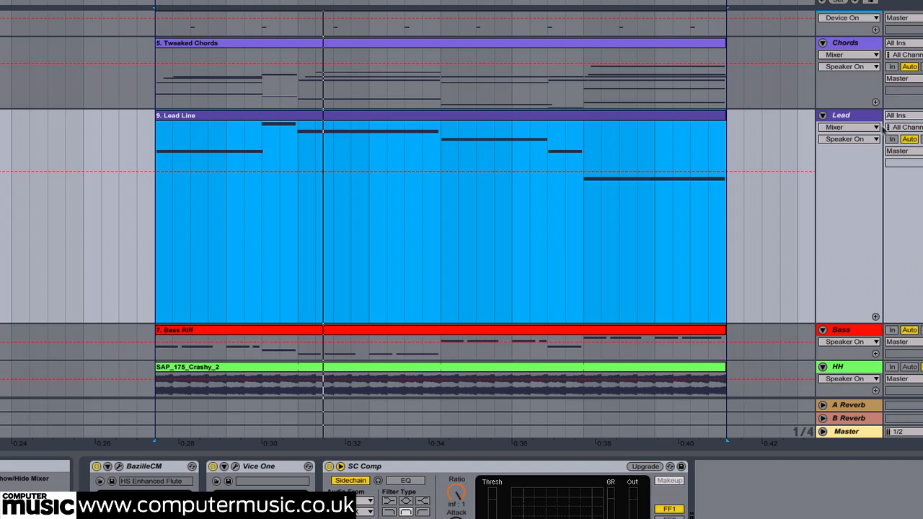
{"action": "left_click", "coordinate": [841, 115]}
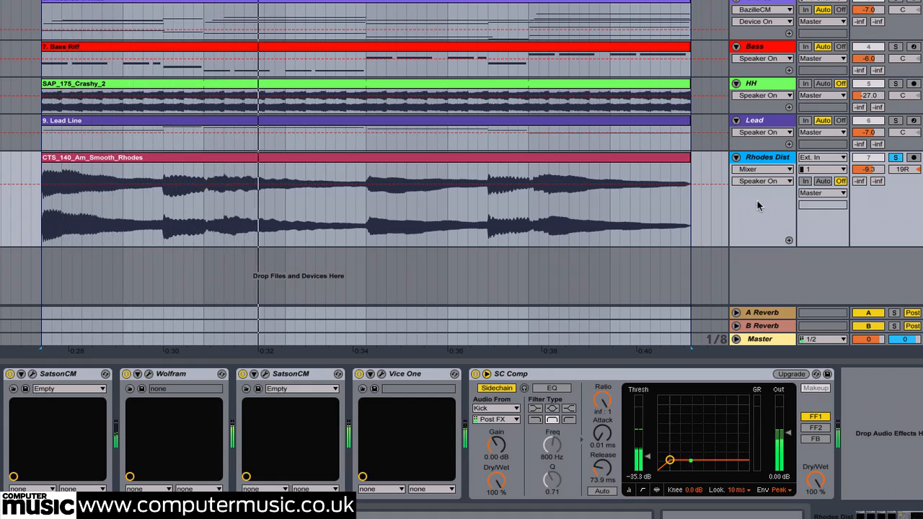
Step: View the Wolfram and first SatsonCM plug-in windows of the Rhodes Dist track side by side, then close both
{"action": "left_click", "coordinate": [149, 374]}
{"action": "left_click_drag", "start_coordinate": [316, 6], "coordinate": [409, 6]}
{"action": "left_click", "coordinate": [33, 374]}
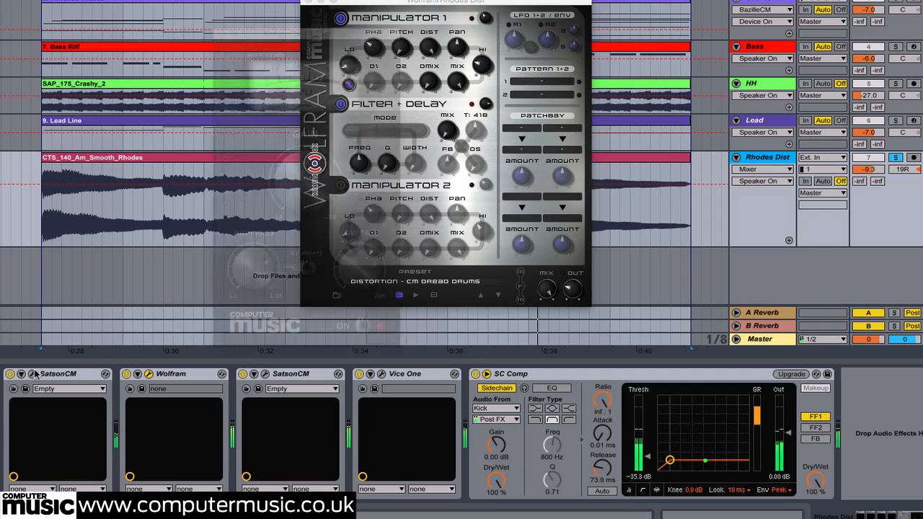
{"action": "left_click_drag", "start_coordinate": [327, 2], "coordinate": [215, 3]}
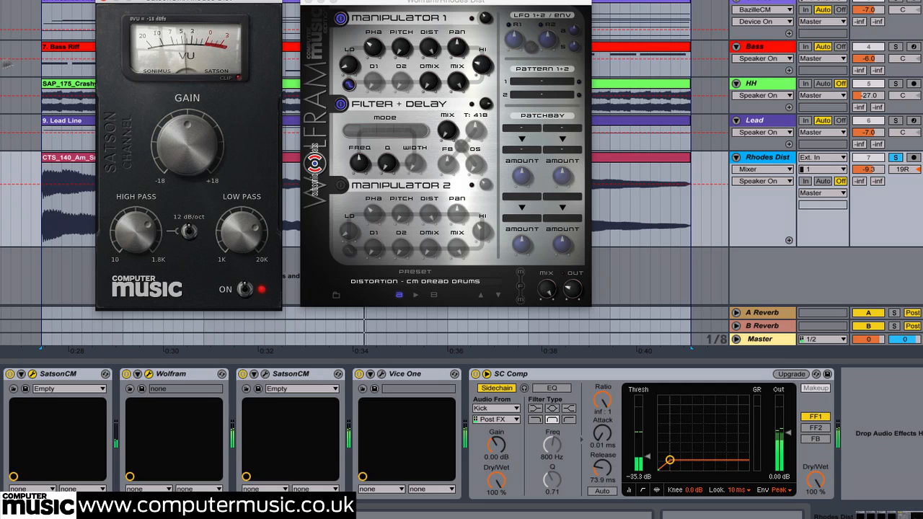
{"action": "left_click", "coordinate": [104, 3]}
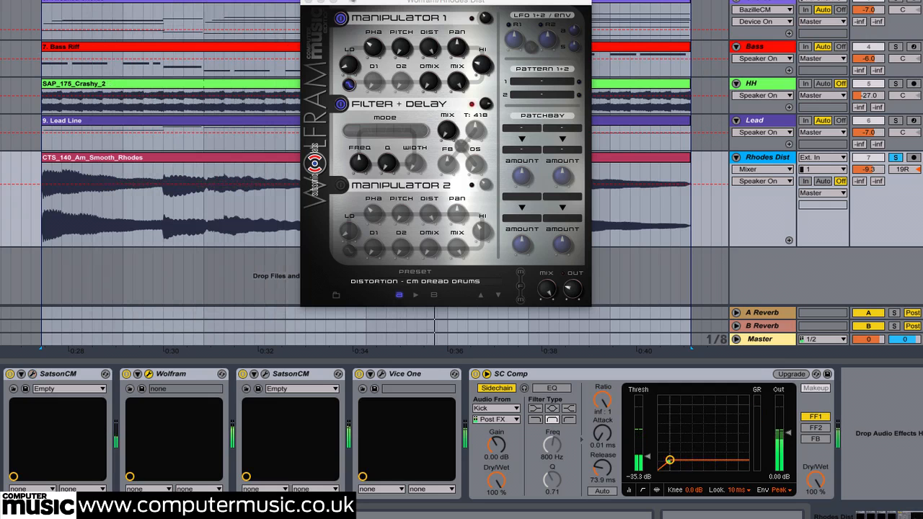
{"action": "left_click", "coordinate": [308, 2]}
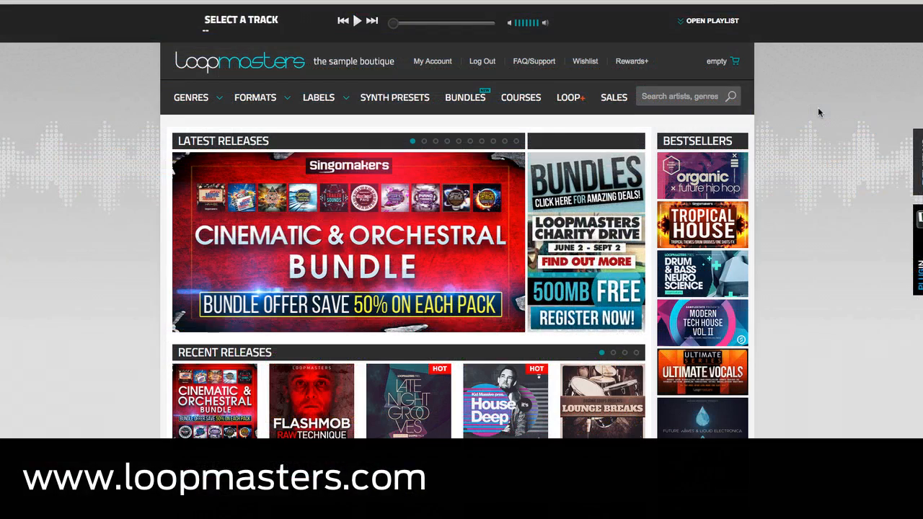
Step: Browse the Loopmasters home page and page through its Latest Releases banners to the House It's Deep pack
{"action": "scroll", "coordinate": [818, 112], "scroll_direction": "down", "scroll_amount": 1}
{"action": "scroll", "coordinate": [818, 112], "scroll_direction": "down", "scroll_amount": 3}
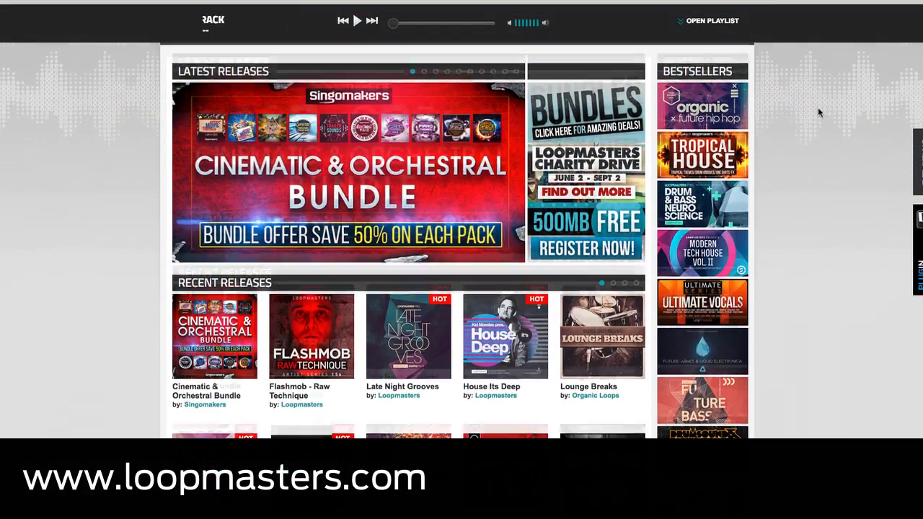
{"action": "scroll", "coordinate": [818, 112], "scroll_direction": "down", "scroll_amount": 1}
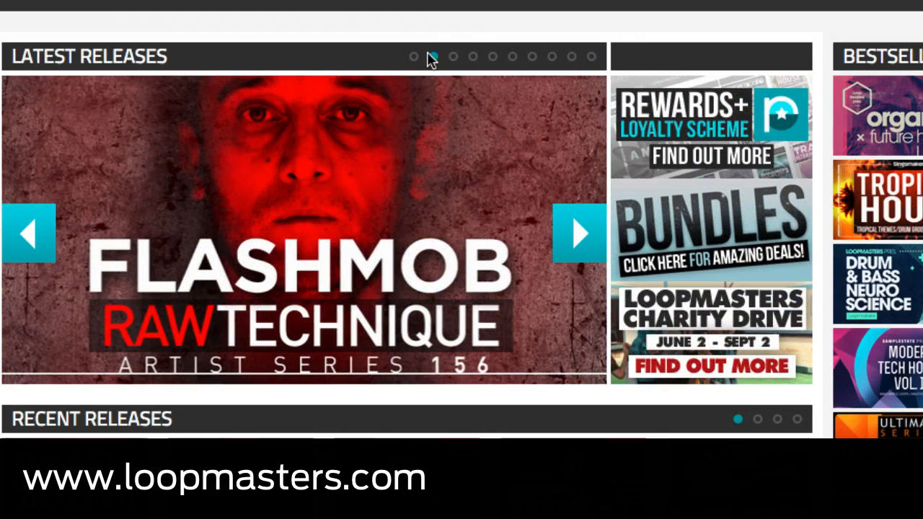
{"action": "left_click", "coordinate": [453, 58]}
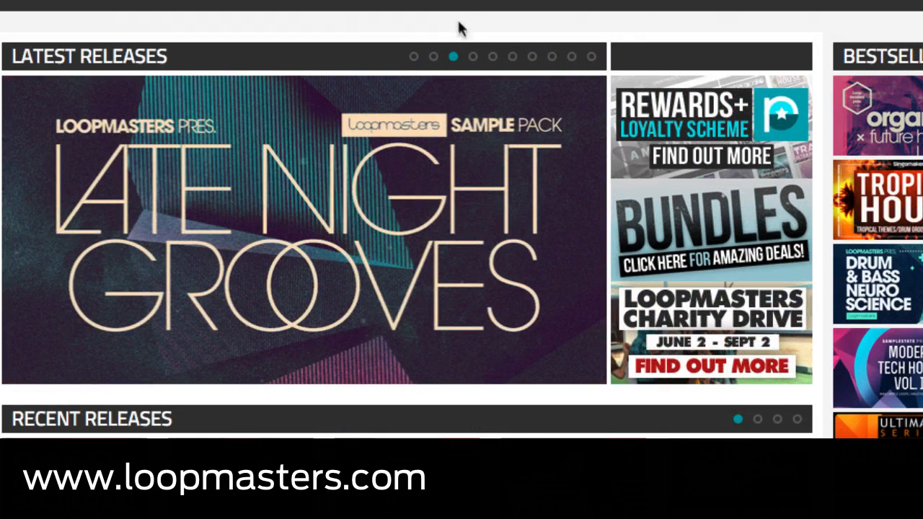
{"action": "left_click", "coordinate": [473, 57]}
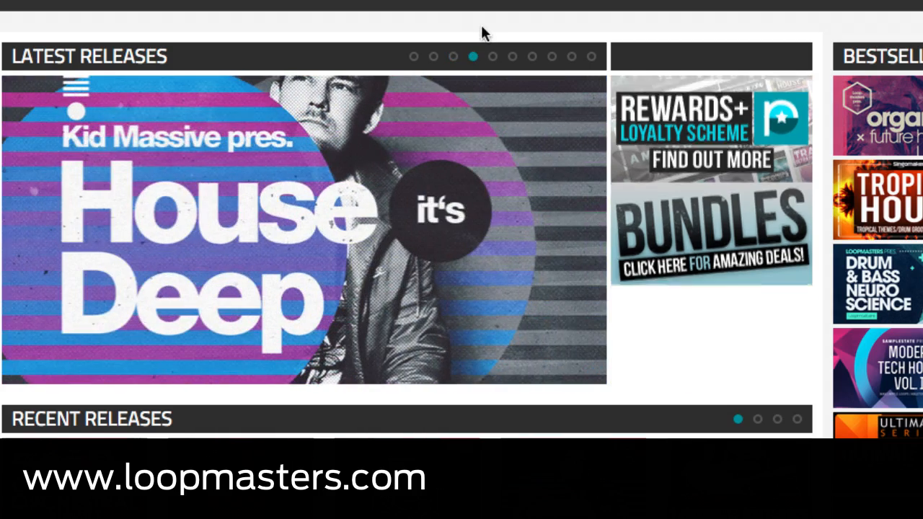